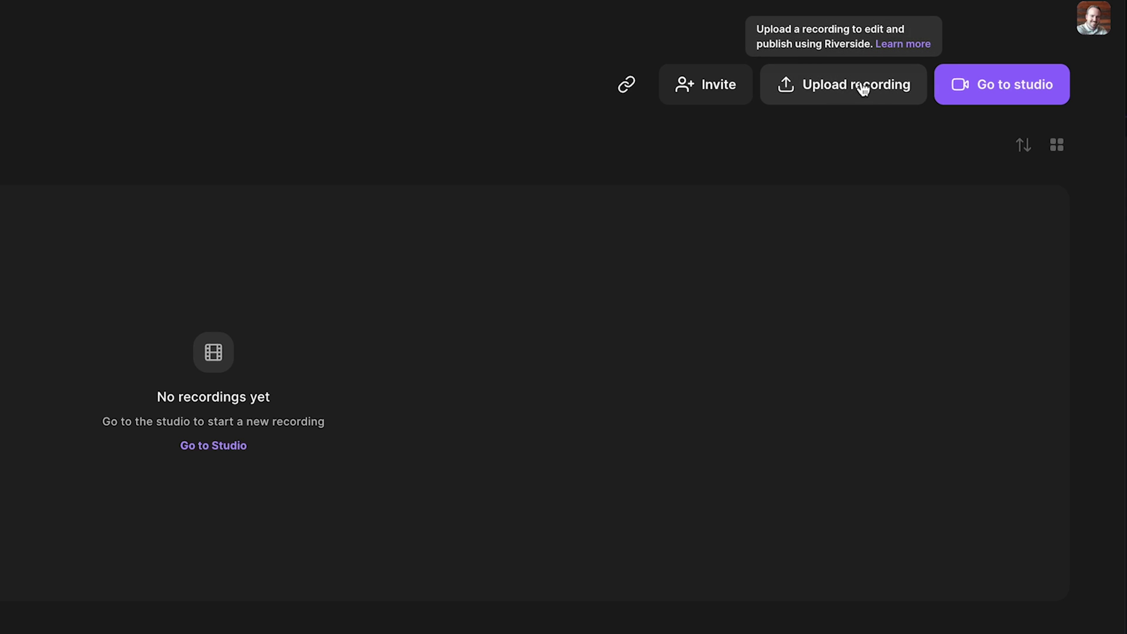
Start a recording upload and pick the video file in the Finder dialog.
left_click(862, 88)
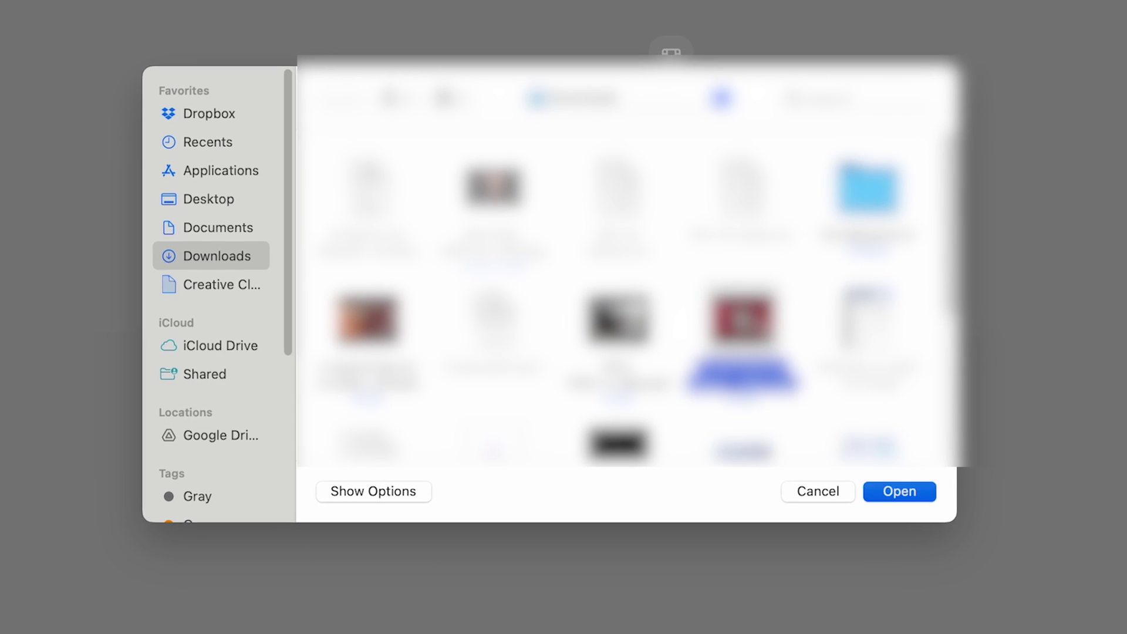
double_click(764, 318)
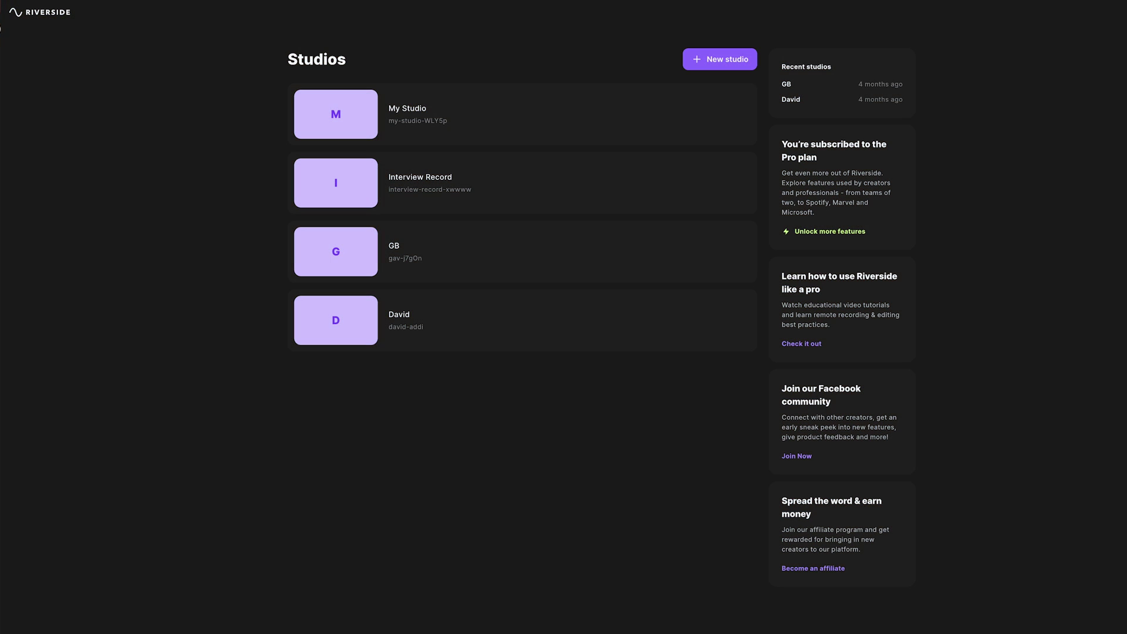
Create a City Speech studio, then upload the ceremony video from Downloads into it.
left_click(720, 61)
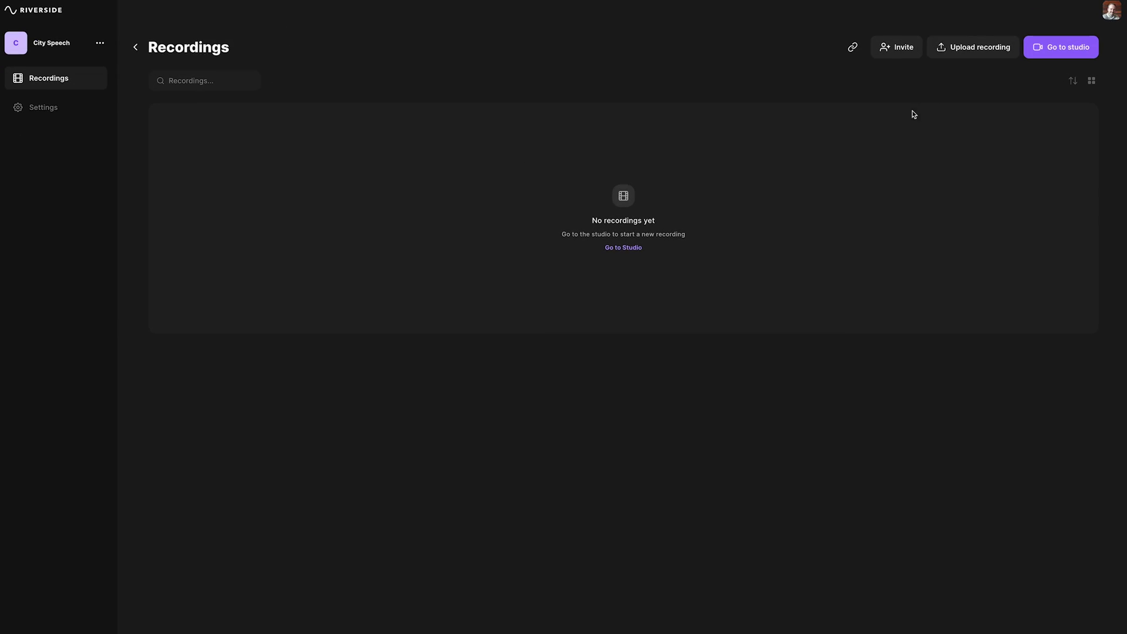
left_click(984, 49)
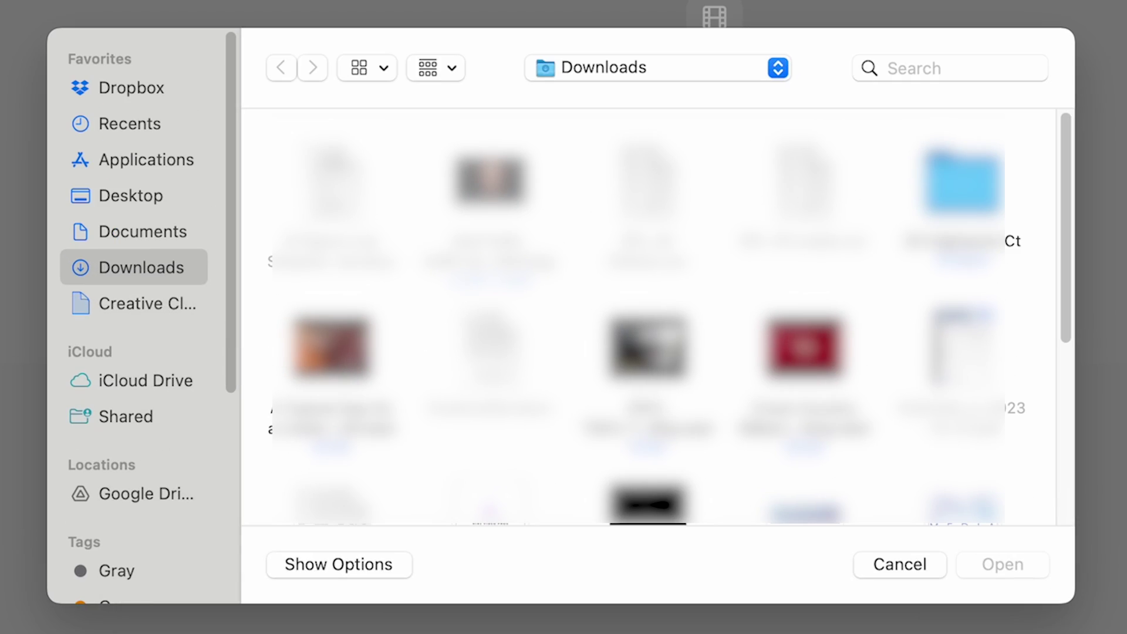
left_click(804, 346)
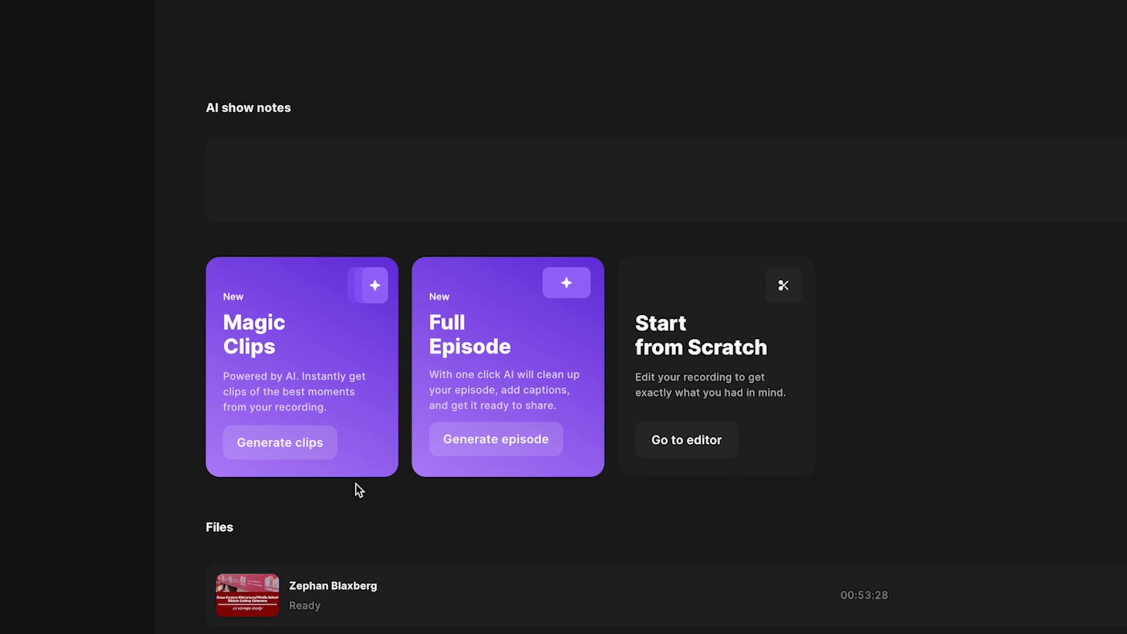
Generate Magic Clips from the ribbon-cutting recording and give the AI show notes a thumbs-up.
left_click(364, 451)
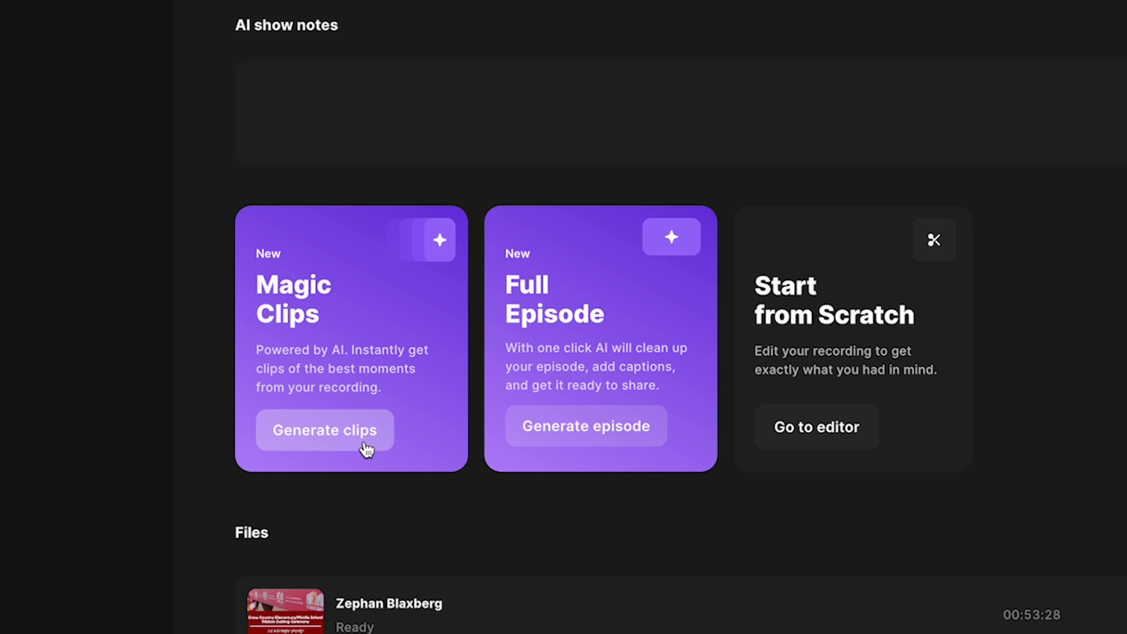
left_click(363, 438)
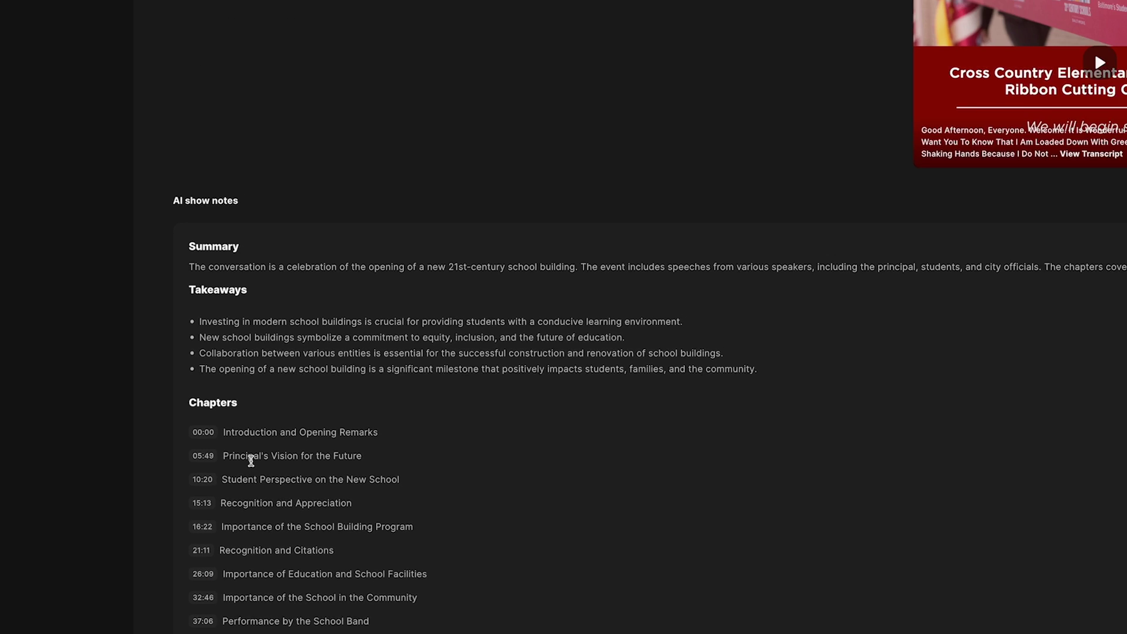
scroll(203, 471, "down", 3)
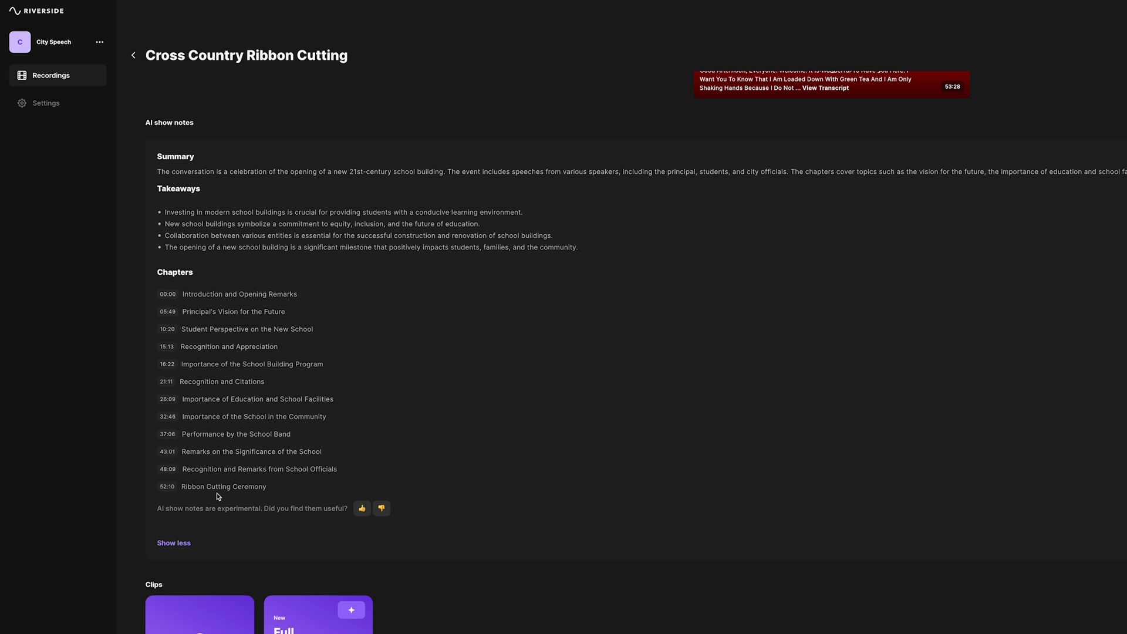
scroll(218, 495, "up", 3)
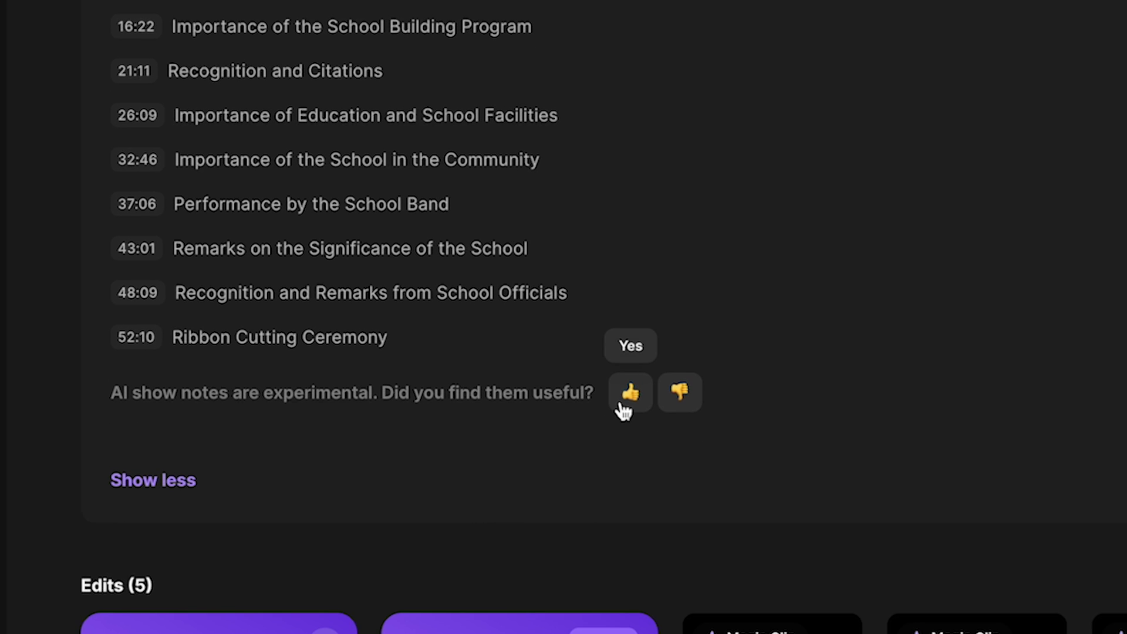
left_click(622, 404)
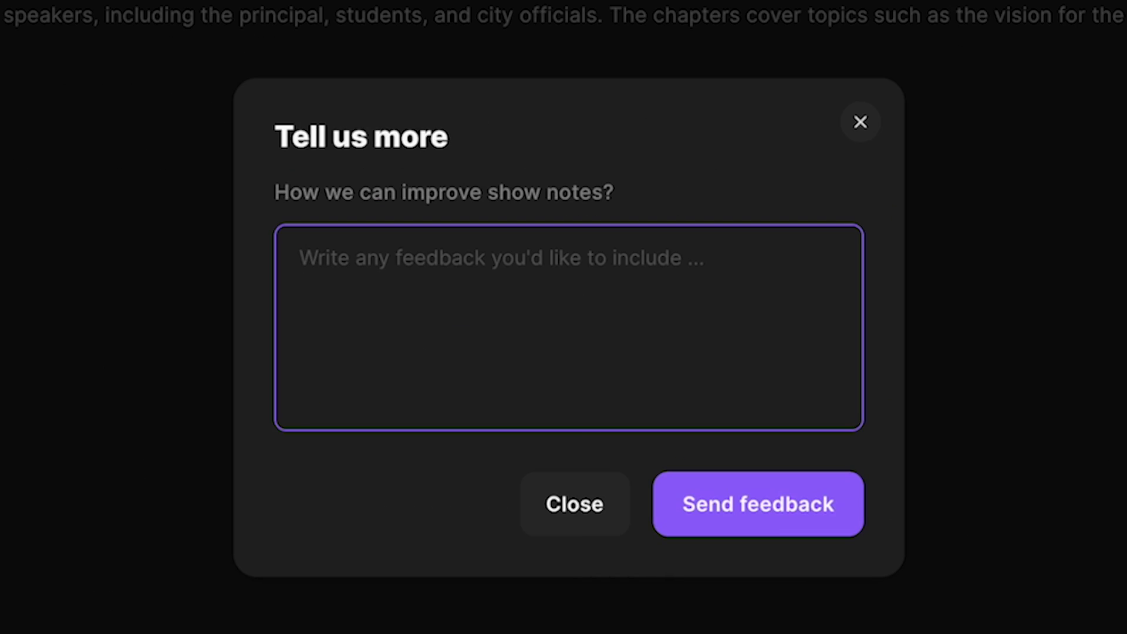
Send the show-notes feedback 'This was flawless'.
type("This was flawless")
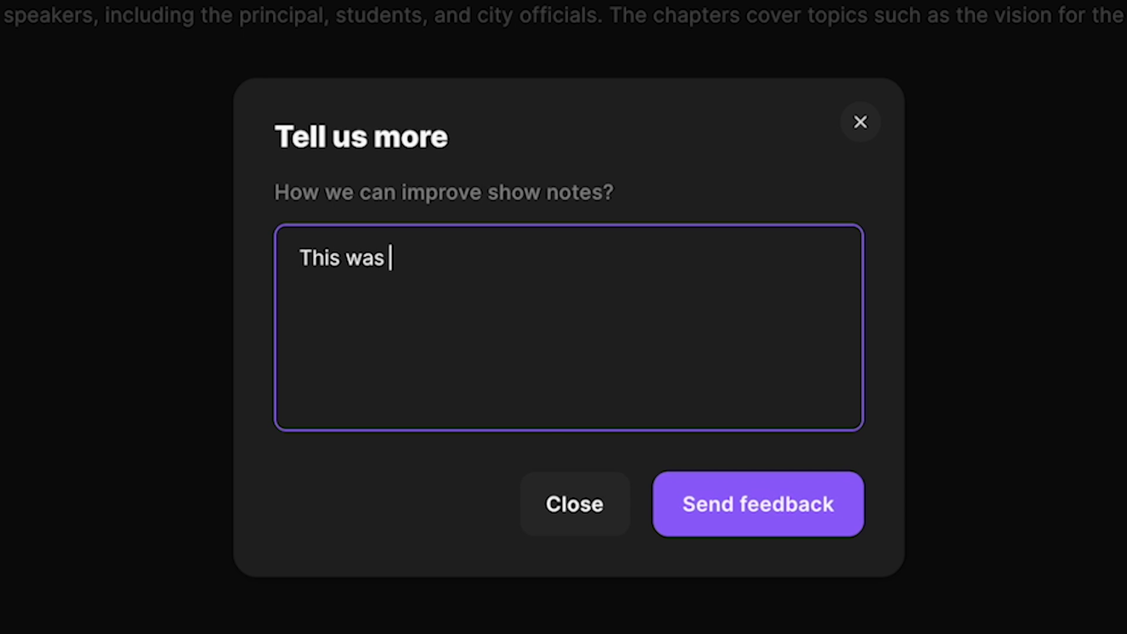
left_click(787, 517)
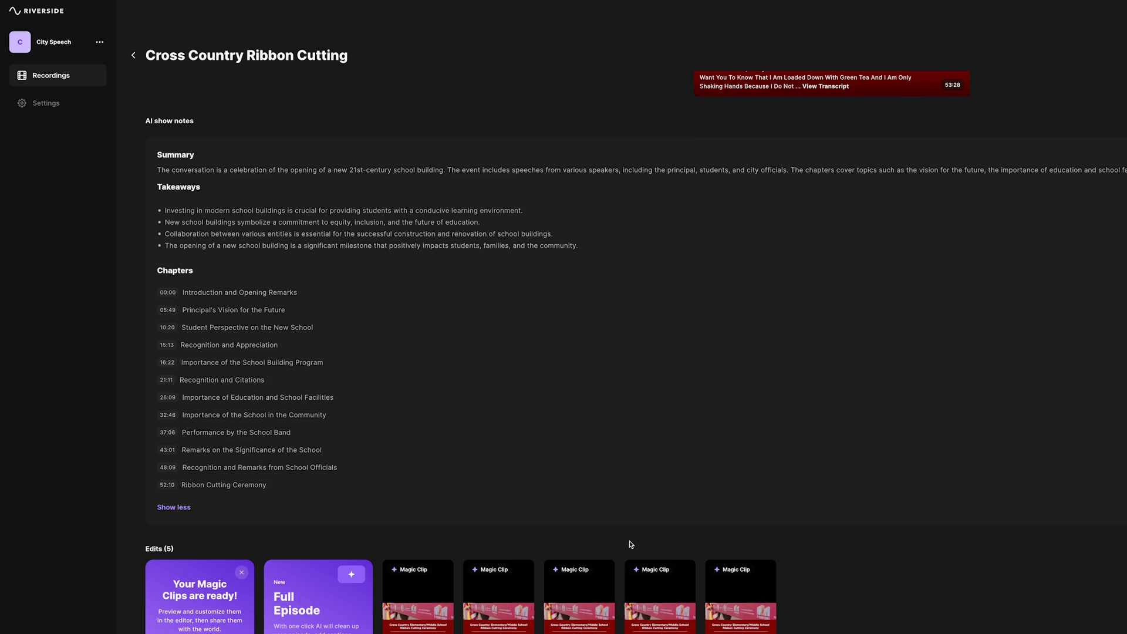
scroll(630, 544, "down", 5)
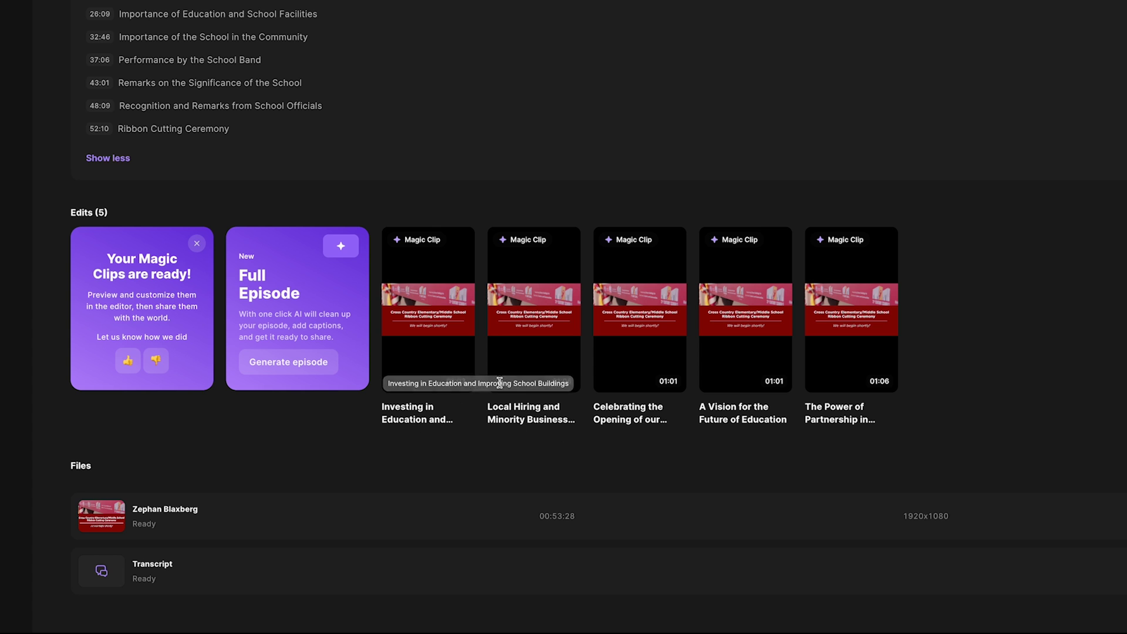
Bring up the Edit option on the first Magic Clip card, Investing in Education.
mouse_move(863, 361)
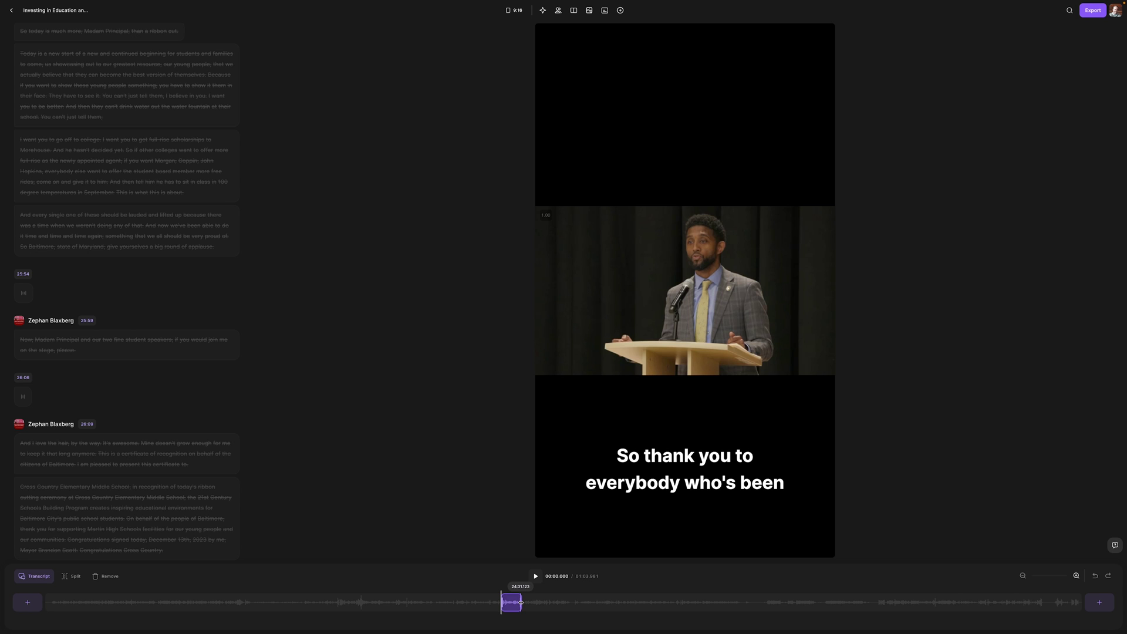
Preview the clip, then apply Correct to the word 'continue' in the transcript.
left_click(535, 576)
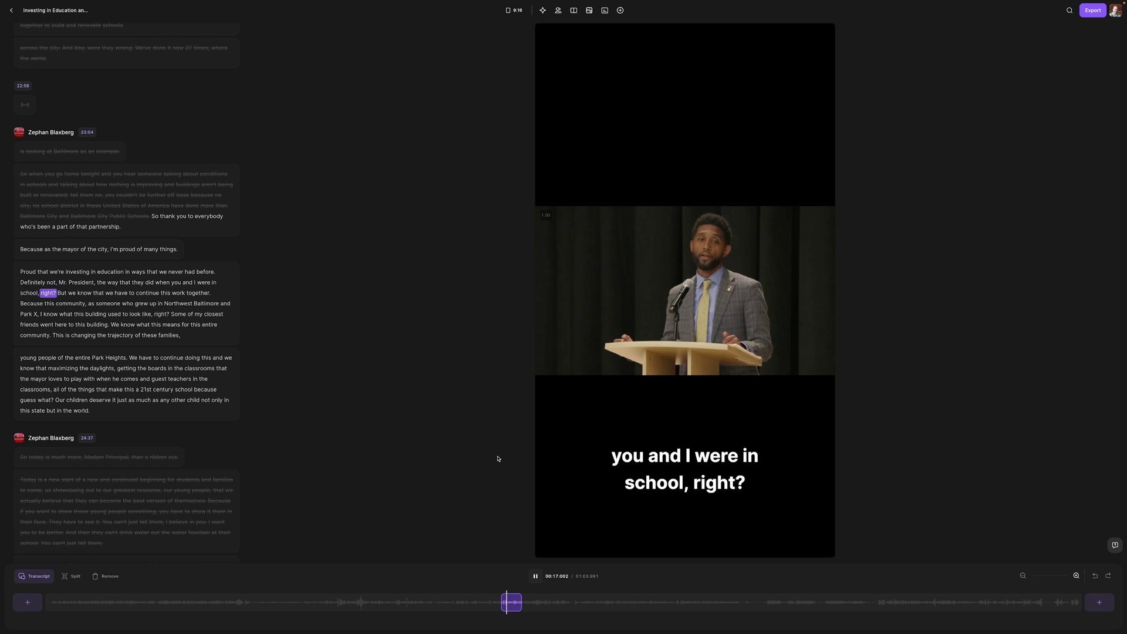
left_click(534, 575)
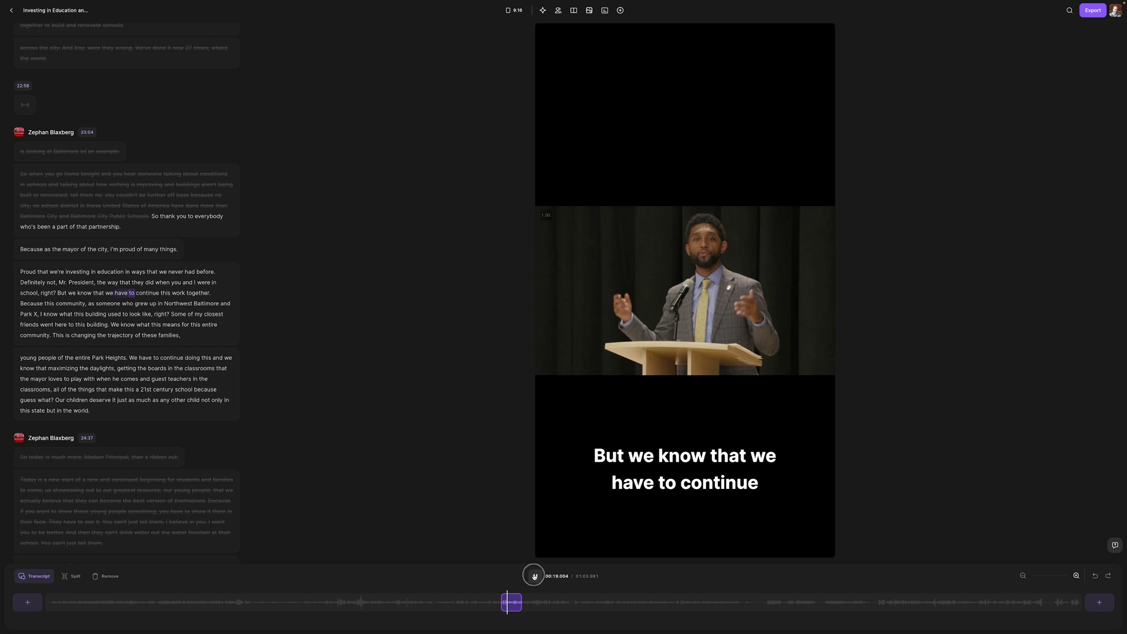
left_click(133, 299)
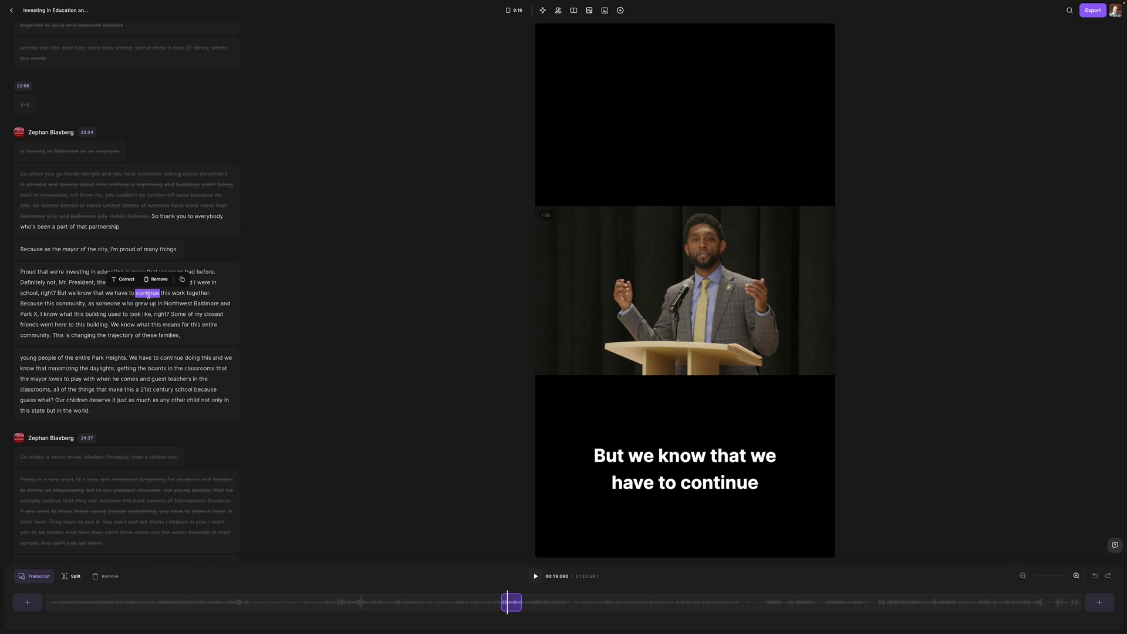
left_click(123, 280)
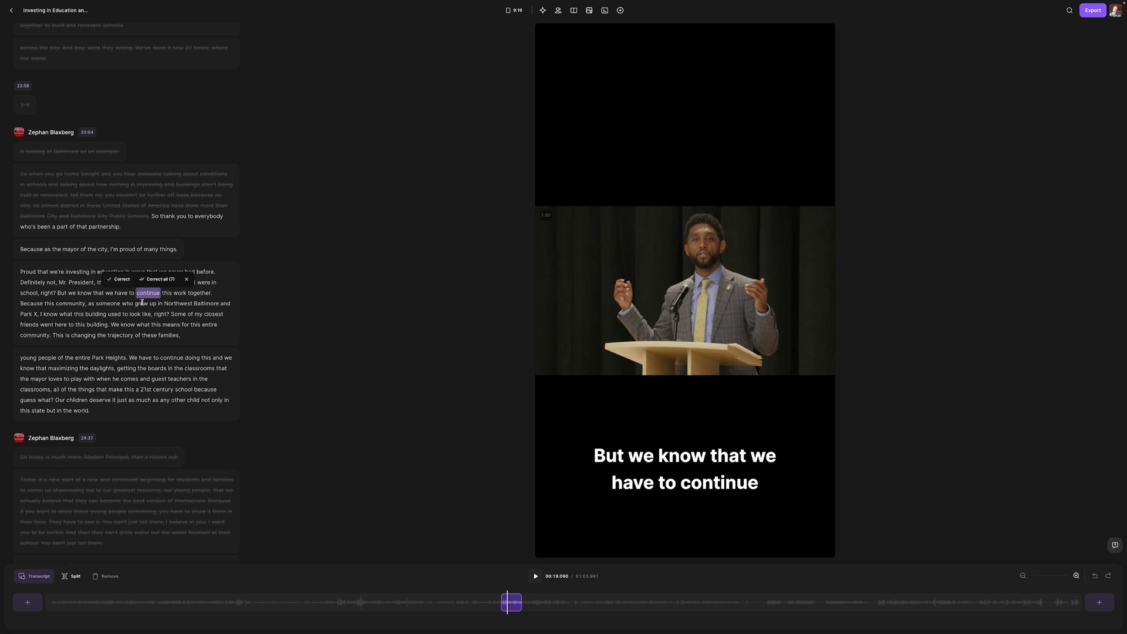
left_click(120, 279)
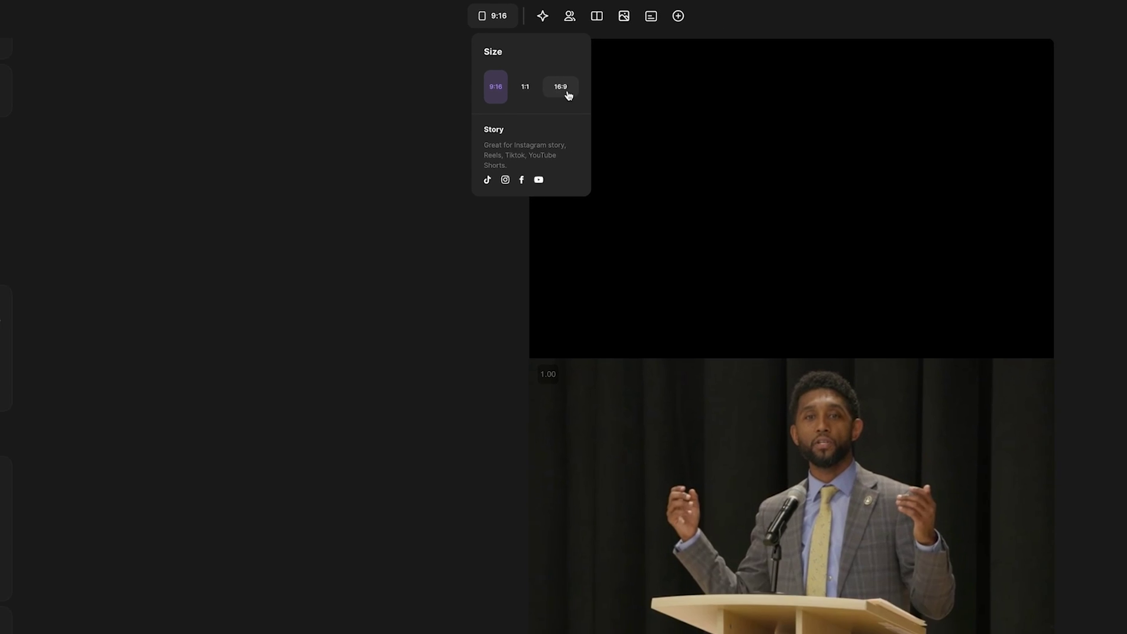
Try the 16:9 and 1:1 sizes, then settle the clip on vertical 9:16.
left_click(565, 119)
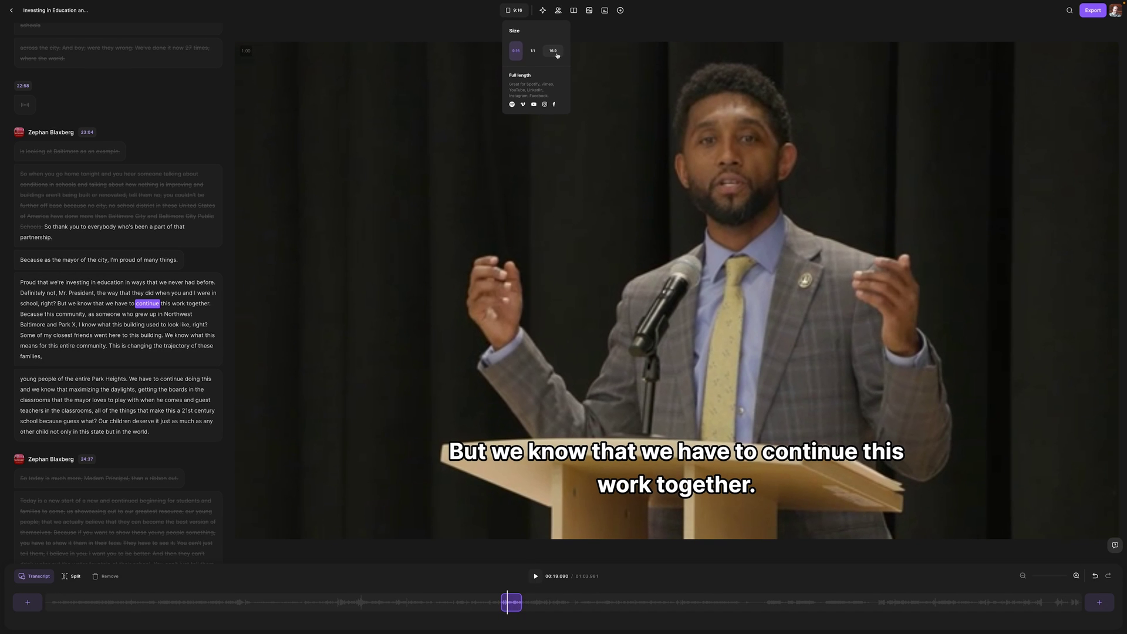
left_click(554, 52)
left_click(533, 51)
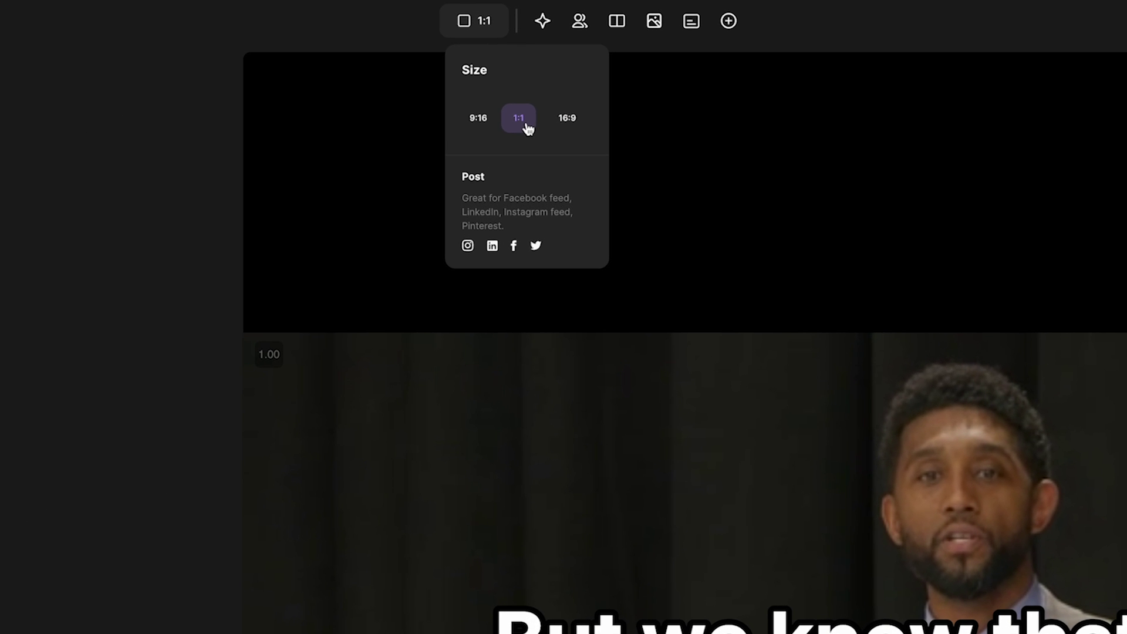
left_click(485, 124)
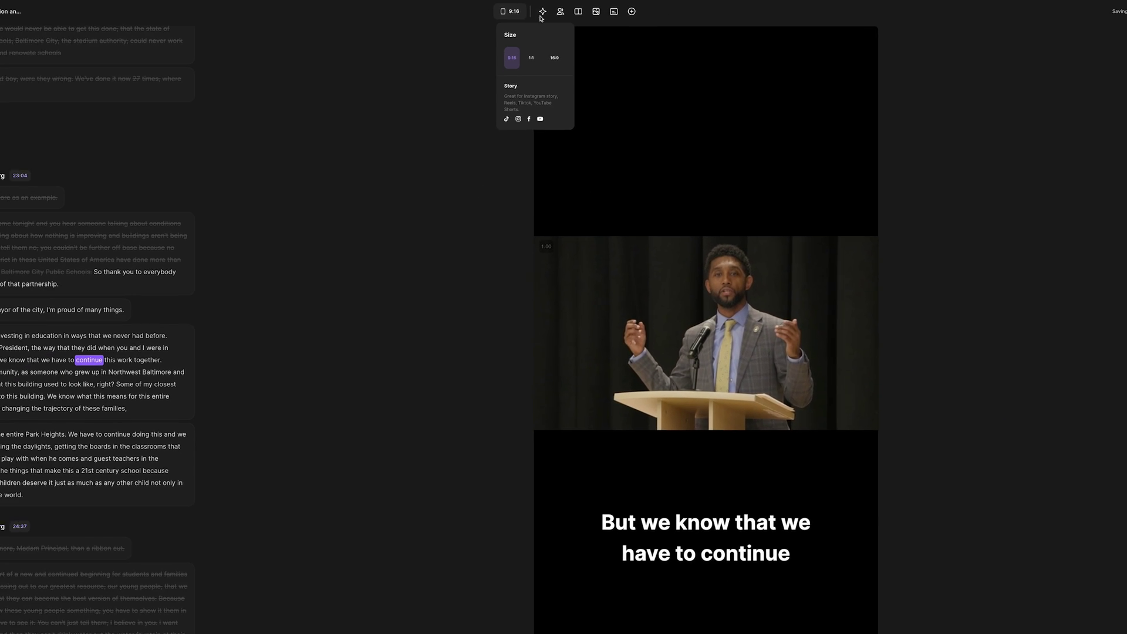
left_click(442, 29)
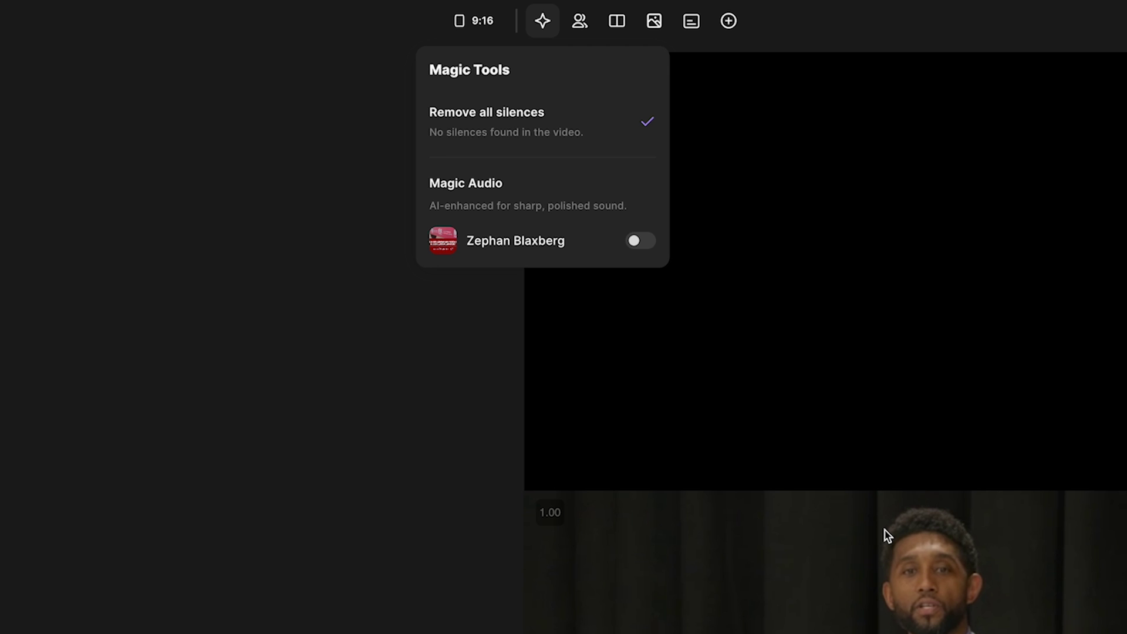
Show the Investing in Education clip's list of tracks.
left_click(582, 34)
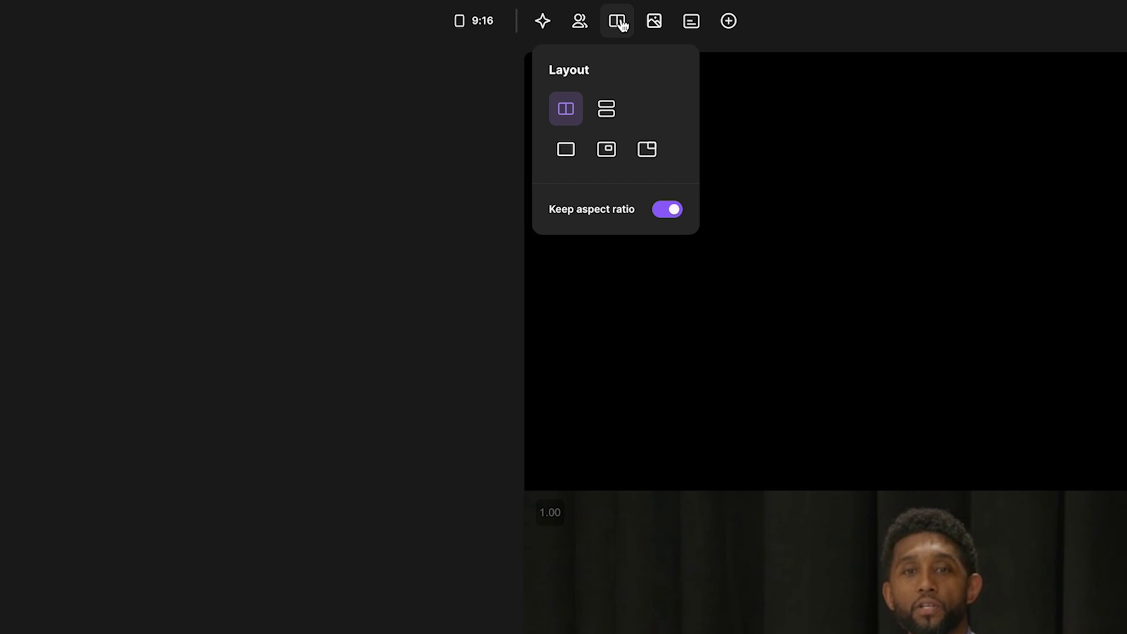
Compare the grid, AI speaker and Split AI layouts, ending on Full frame AI.
left_click(605, 120)
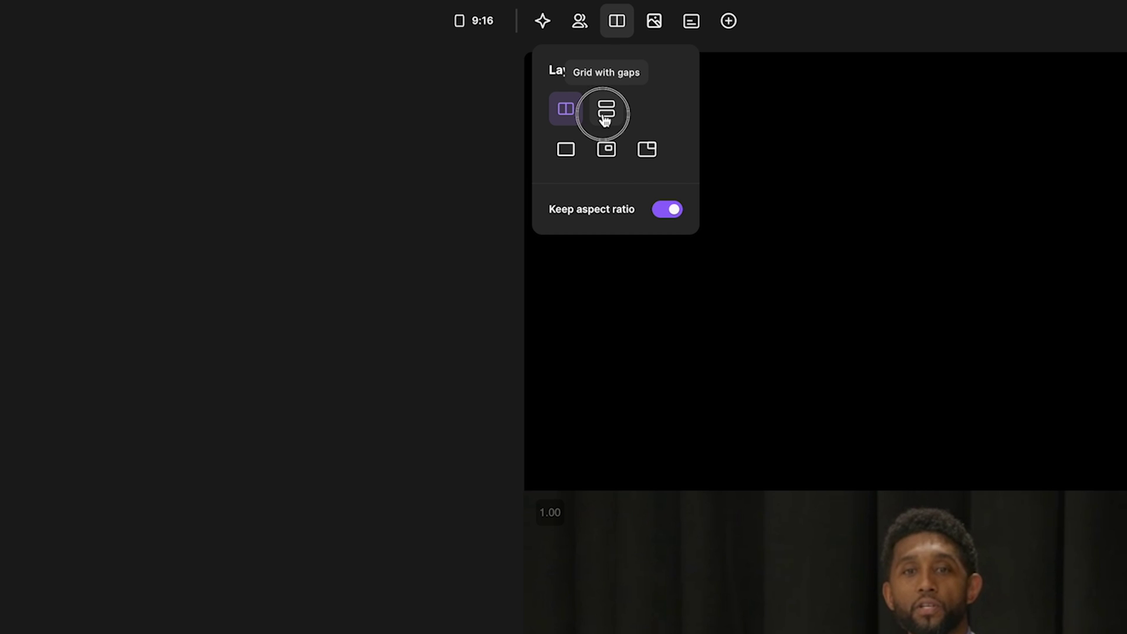
left_click(607, 151)
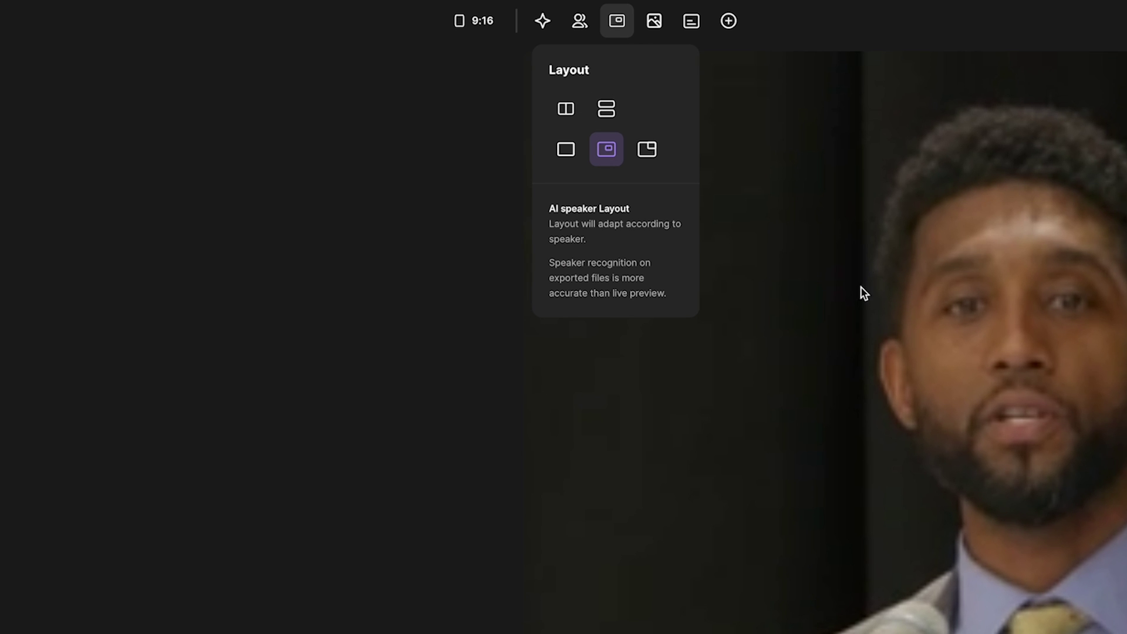
left_click(567, 153)
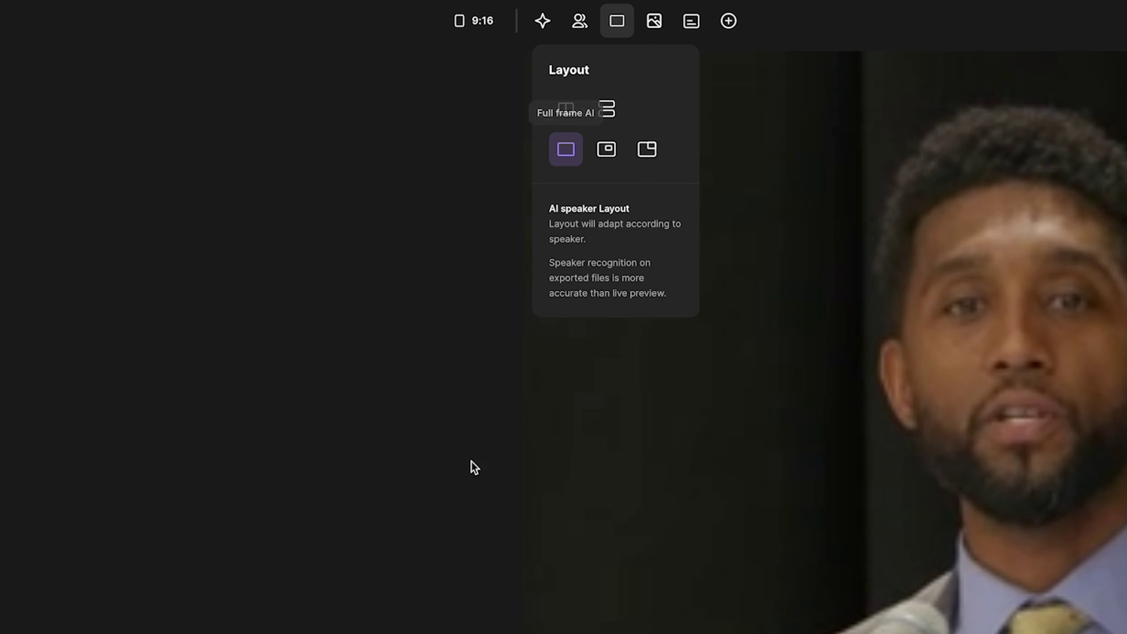
left_click(659, 165)
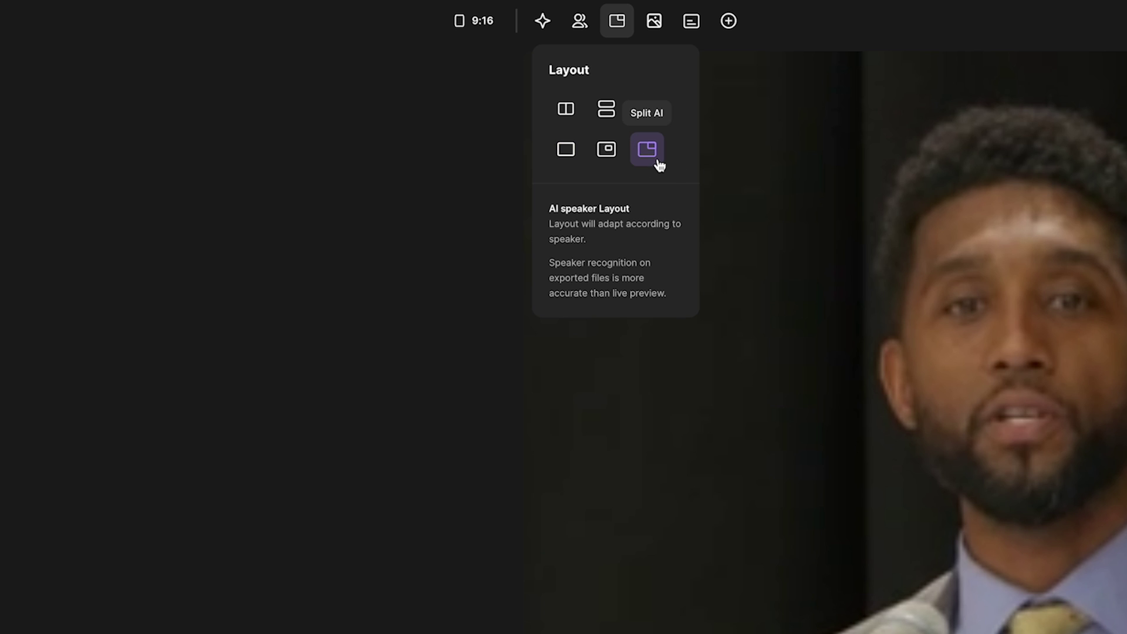
left_click(612, 164)
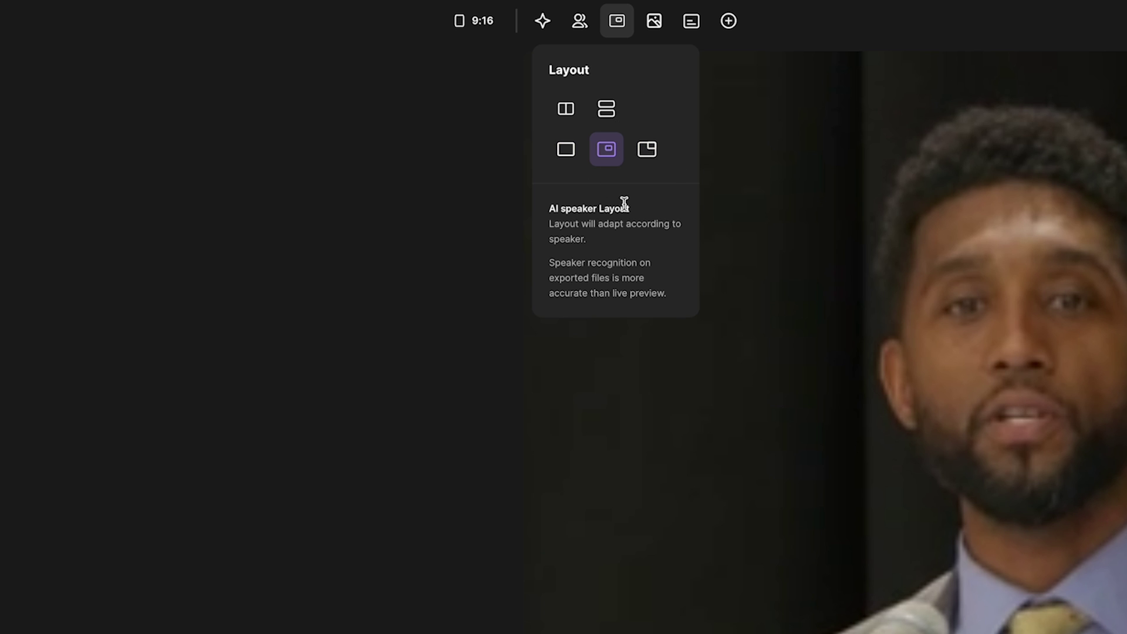
left_click(562, 155)
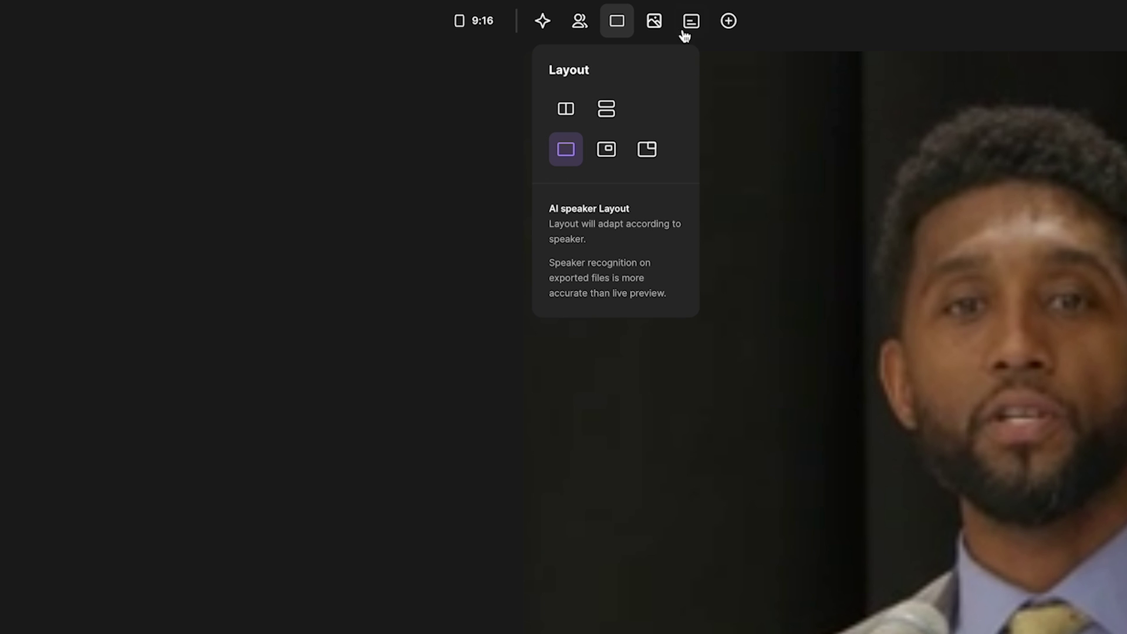
Style captions as filled lime-green boxes at Medium size, then check the logo options.
left_click(659, 25)
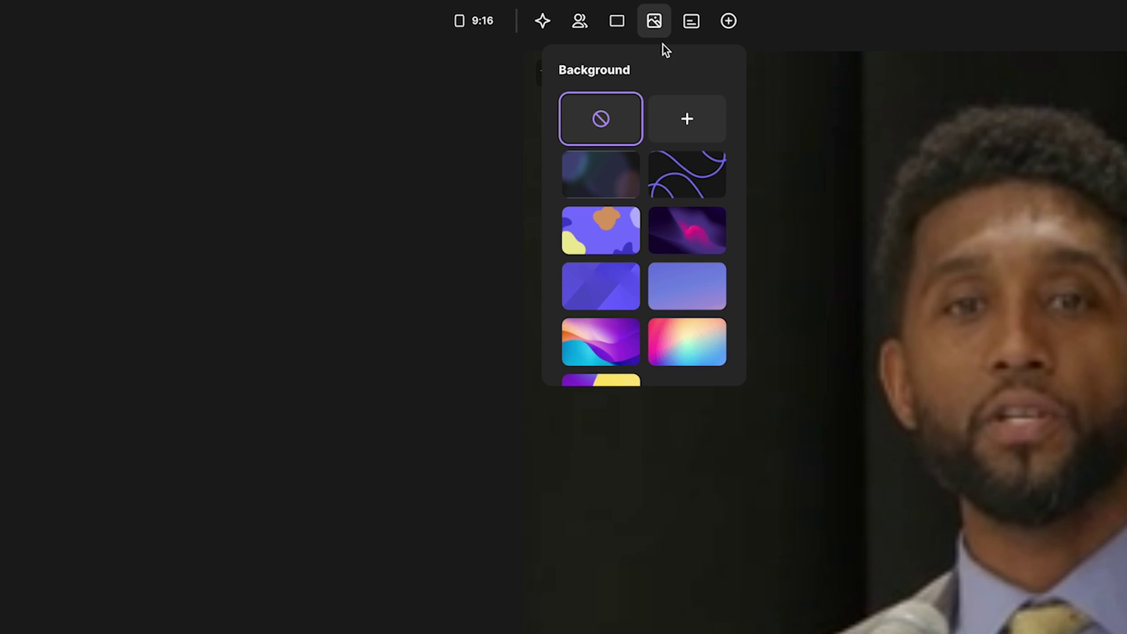
left_click(690, 26)
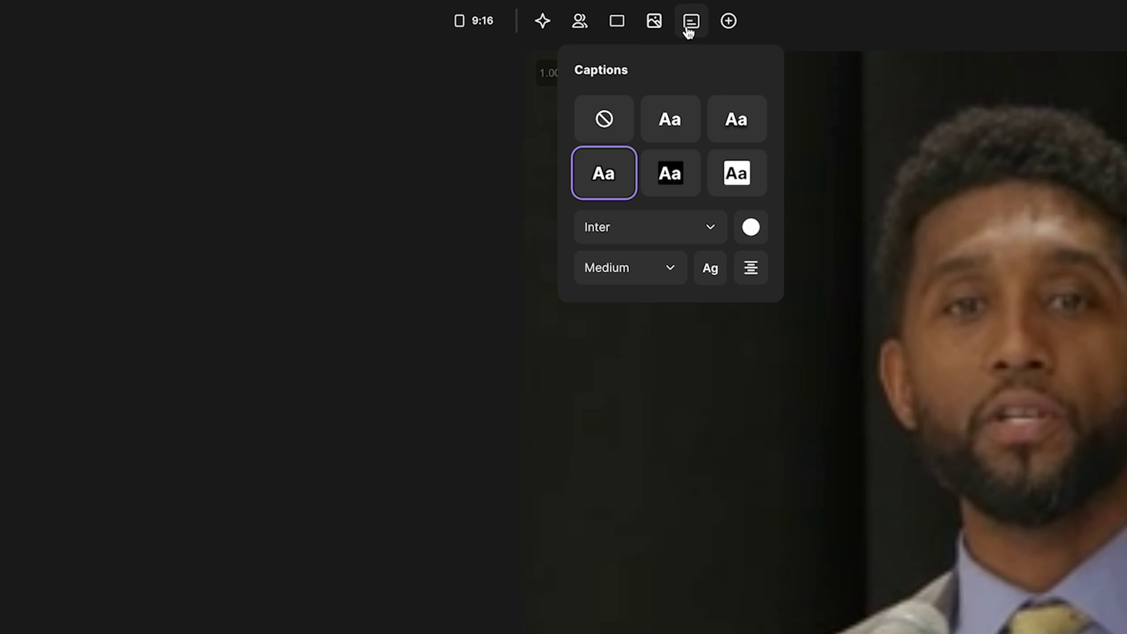
left_click(676, 173)
left_click(746, 230)
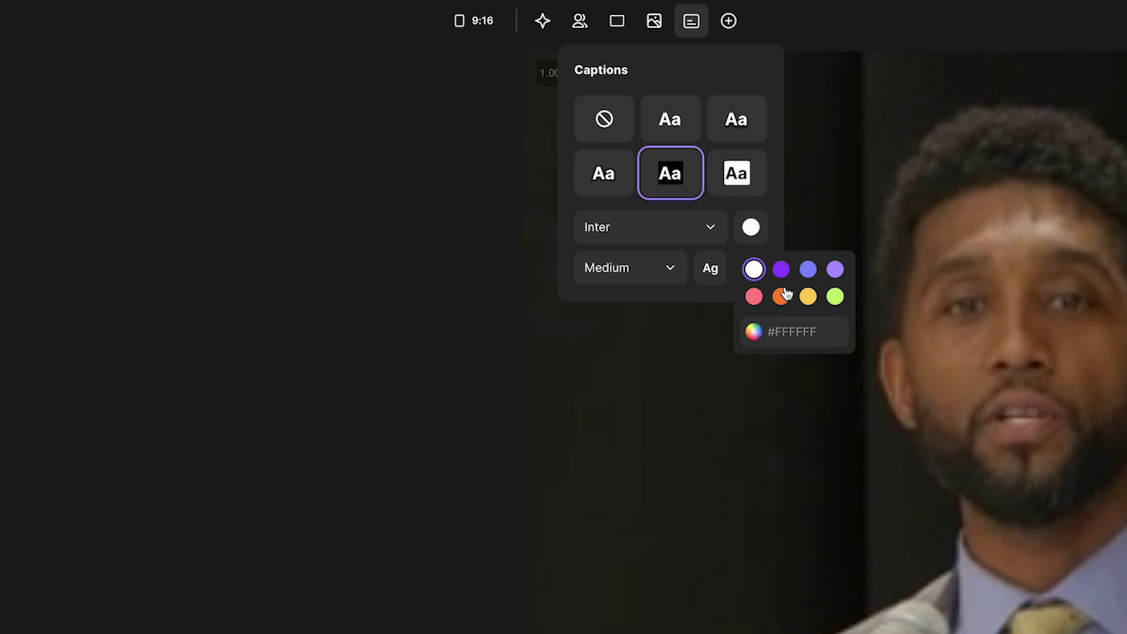
left_click(781, 296)
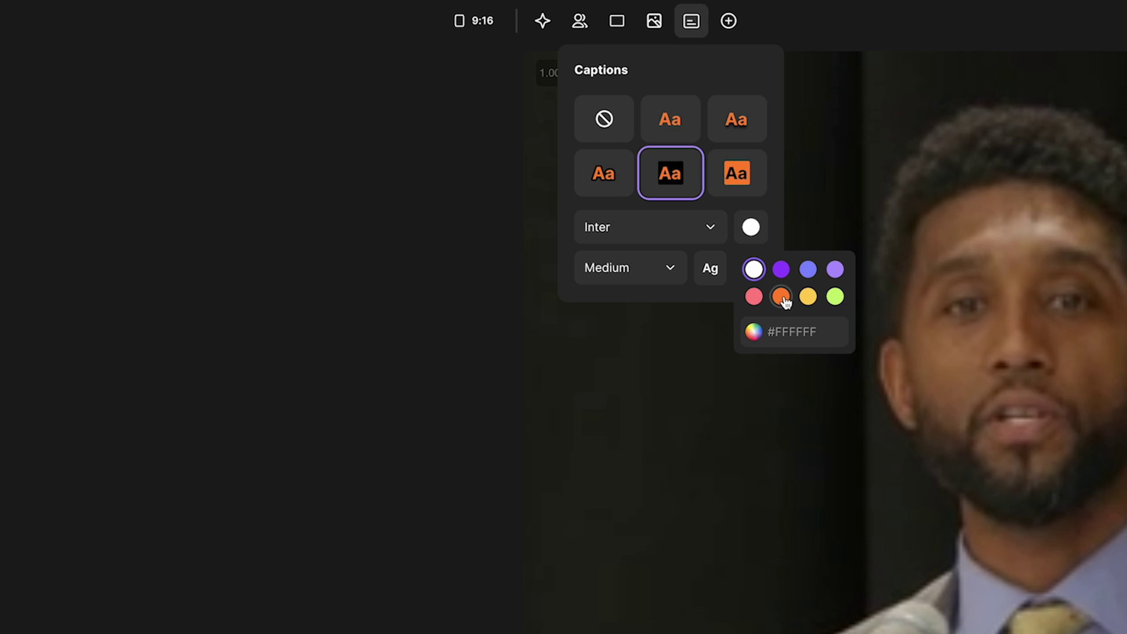
left_click(833, 296)
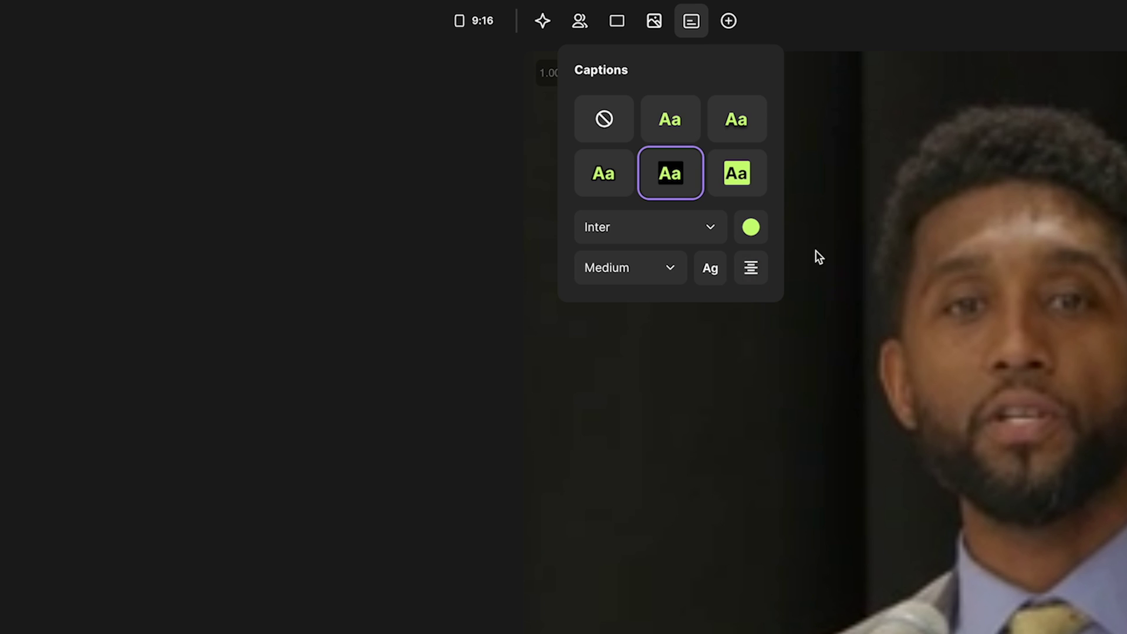
left_click(741, 174)
left_click(661, 273)
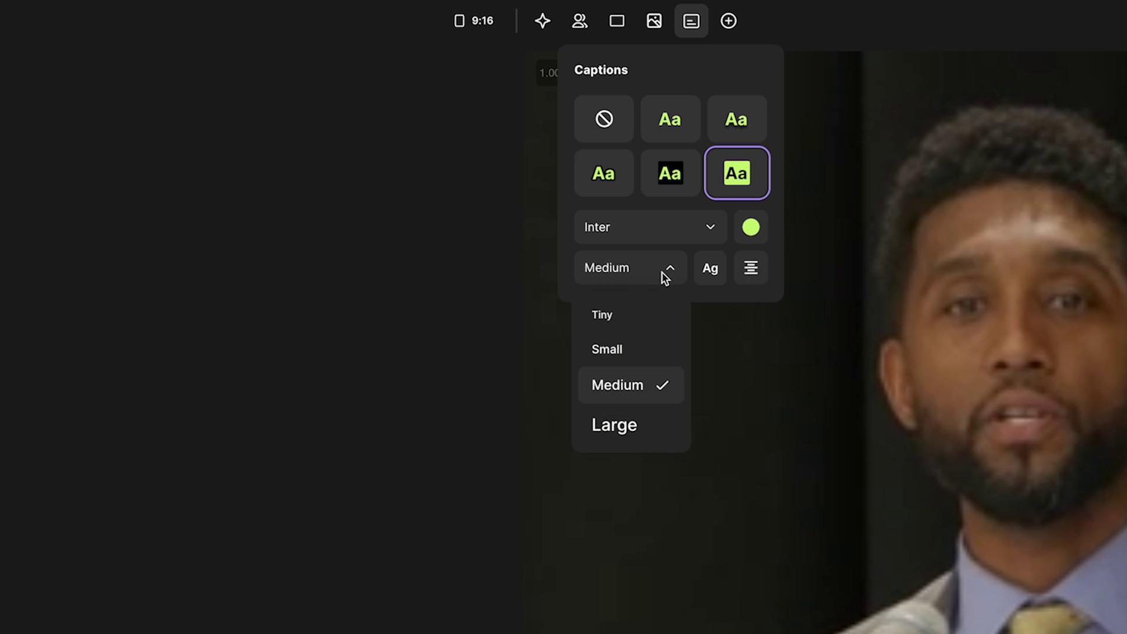
left_click(638, 385)
left_click(734, 28)
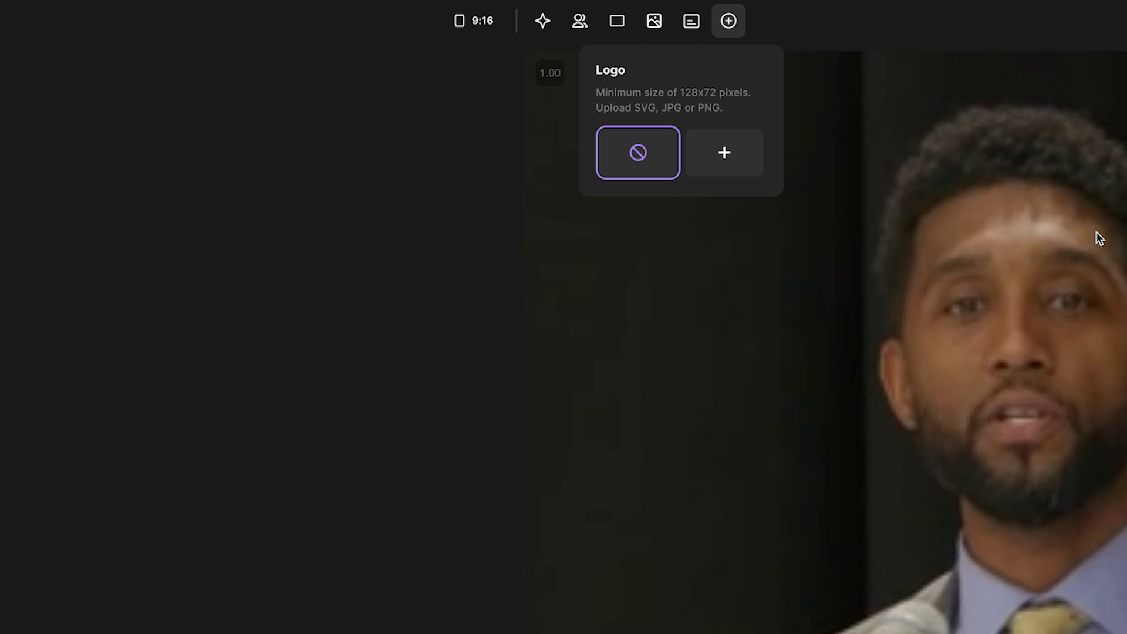
Set the clip's export video quality to 2160p 4K.
left_click(1089, 15)
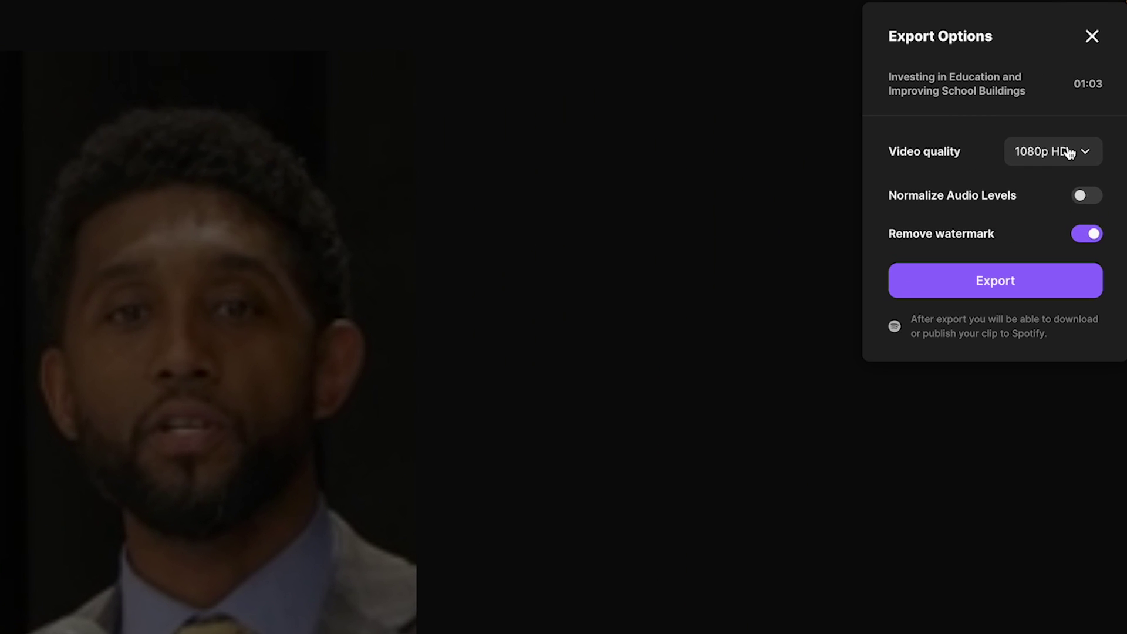
left_click(1097, 62)
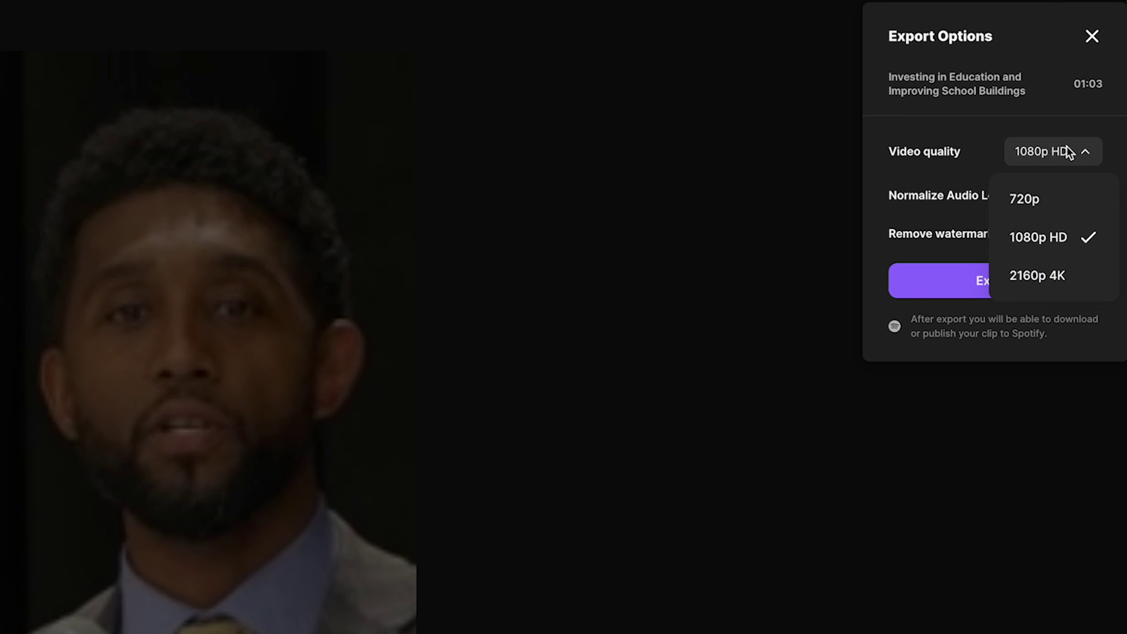
left_click(1036, 277)
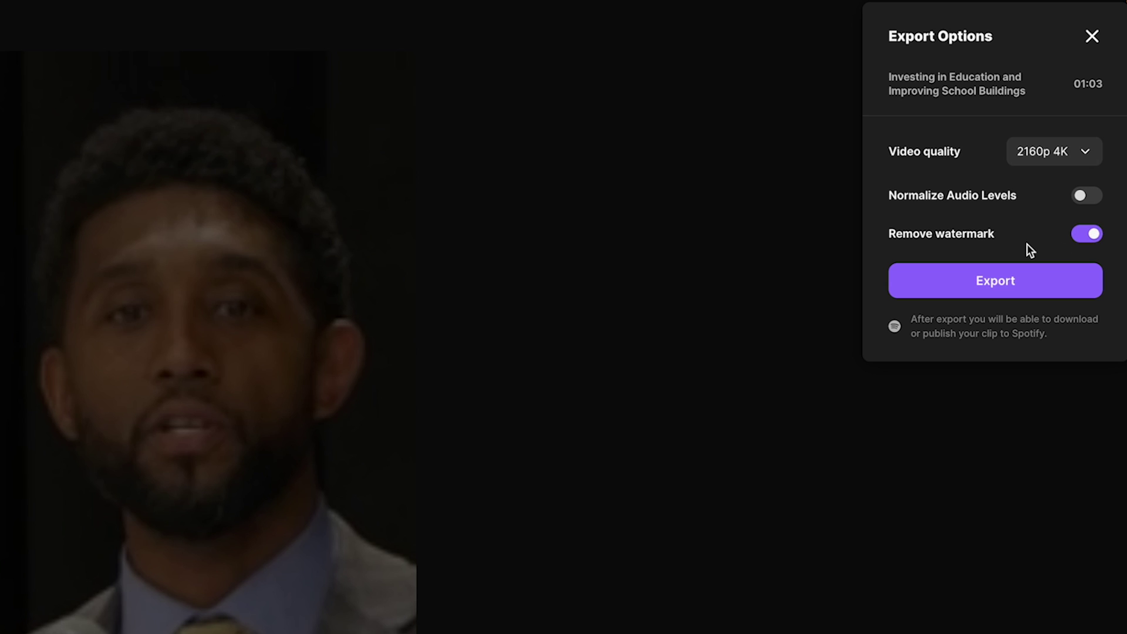
Keep Remove watermark switched on and start the 2160p 4K export.
left_click(1089, 234)
left_click(1088, 235)
left_click(957, 289)
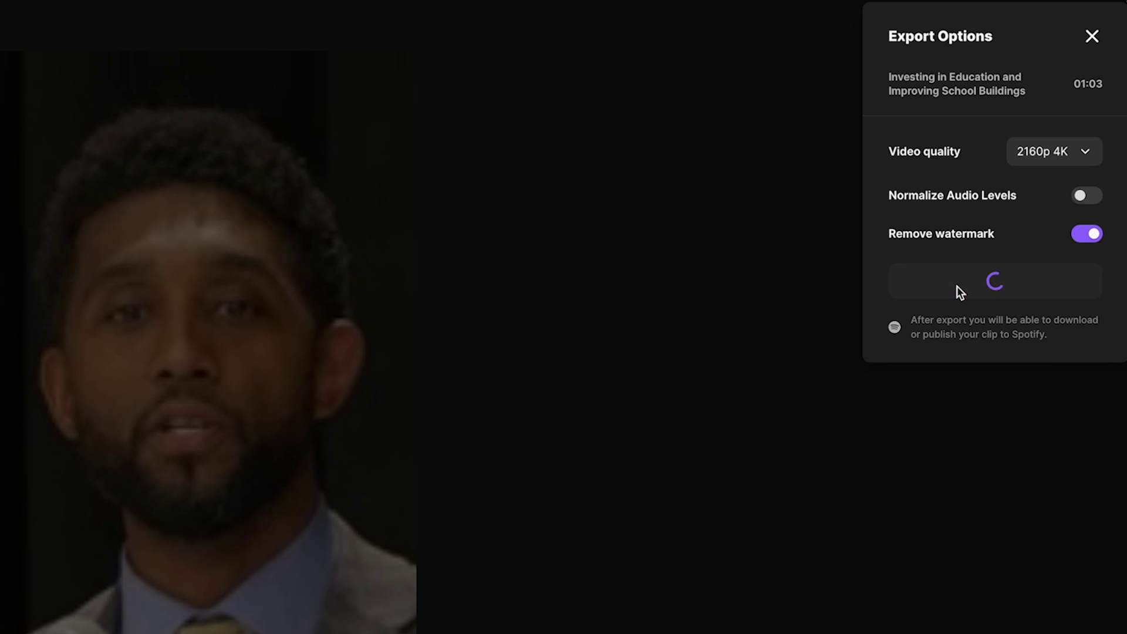